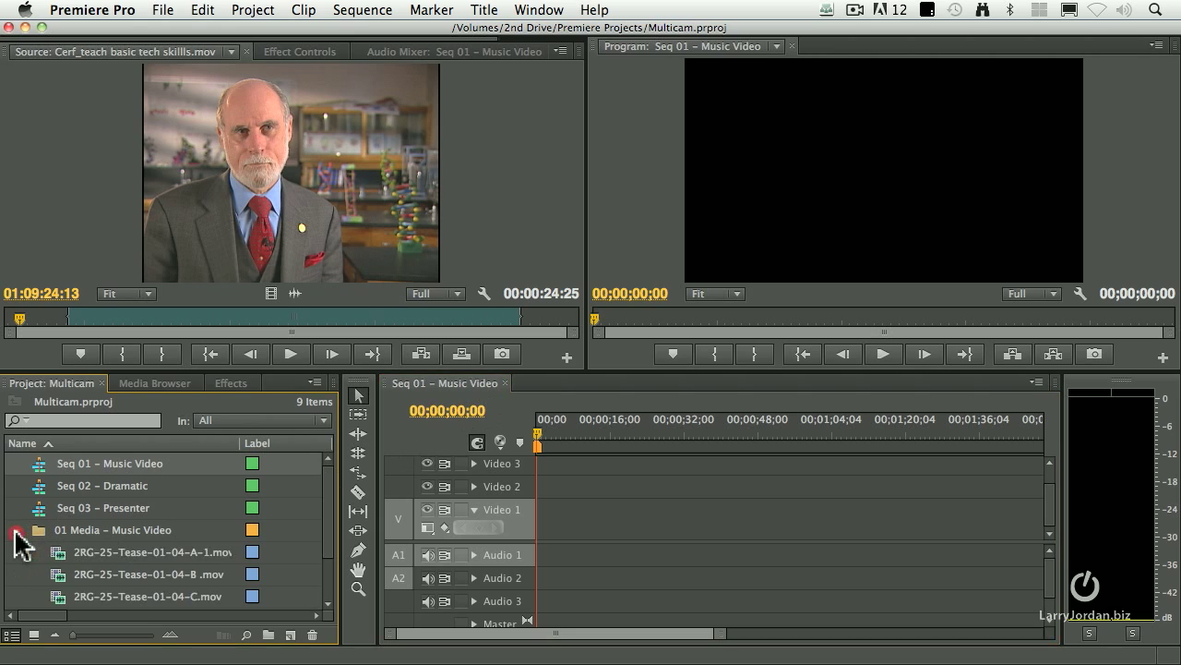
- Preview the 2RG-25-Tease-01-04 A-1, B and C clips from the 01 Media - Music Video bin, scrubbing through each
scroll(192, 531, "down", 2)
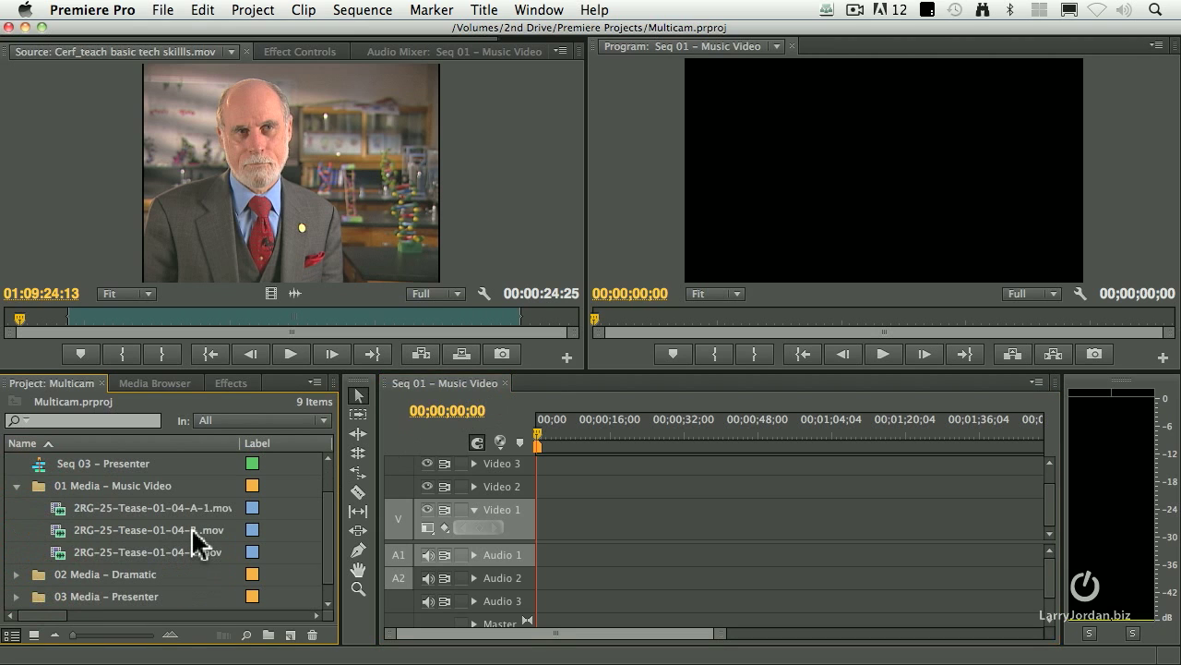
double_click(62, 522)
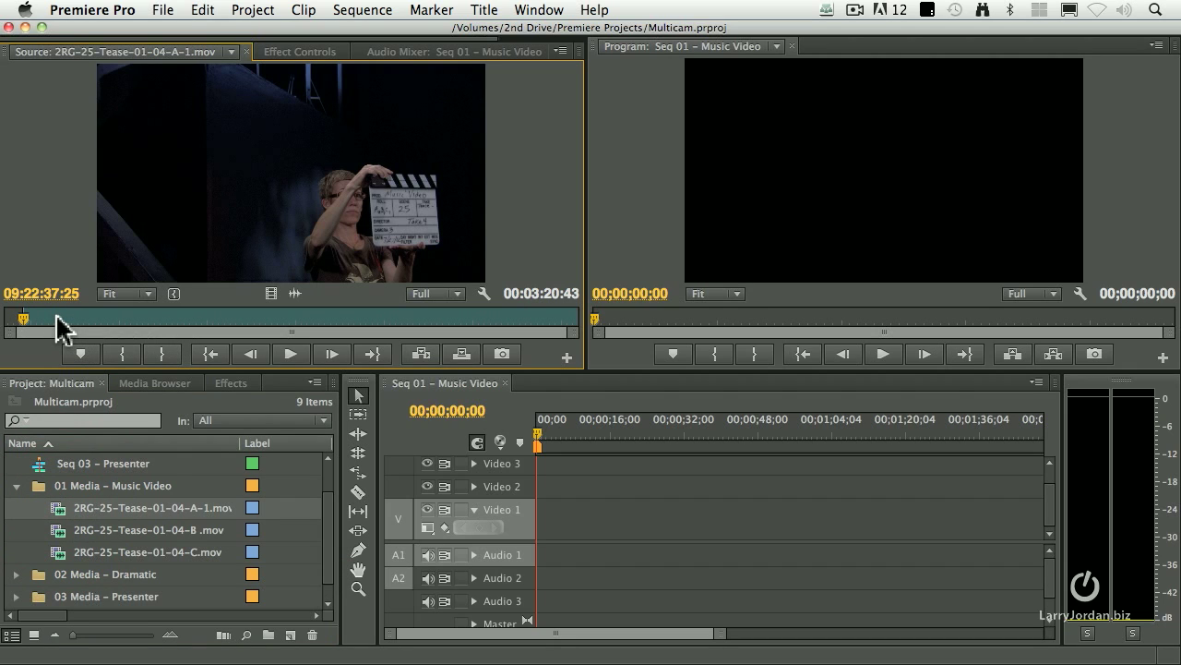
left_click_drag(59, 318, 84, 319)
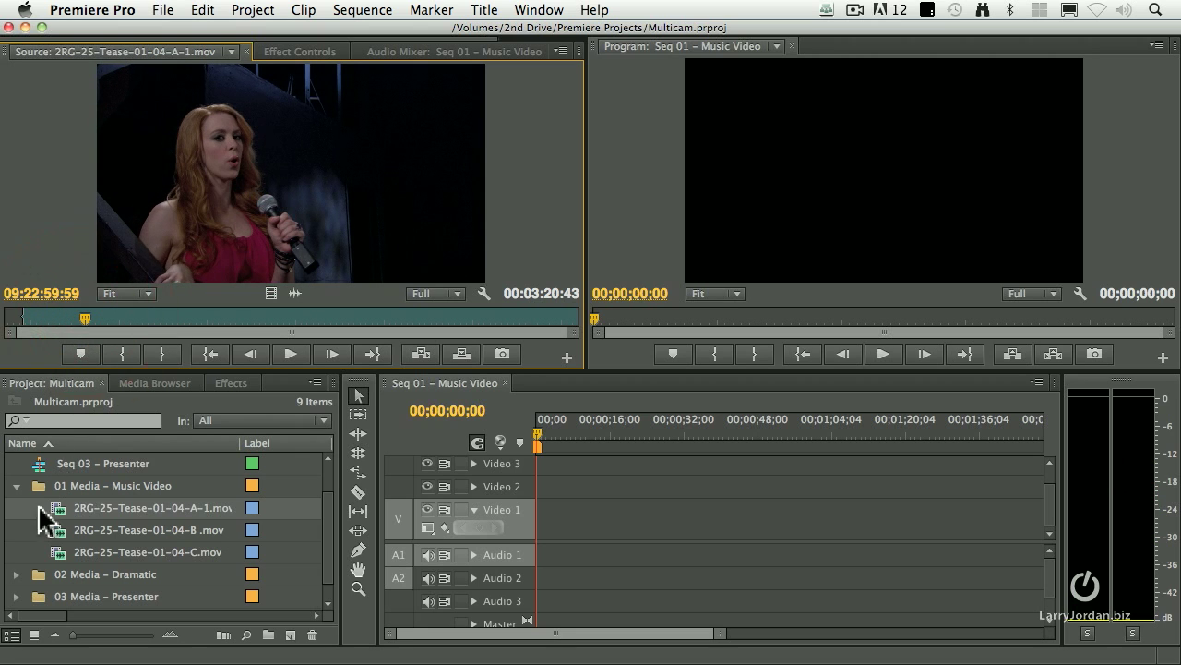
double_click(55, 534)
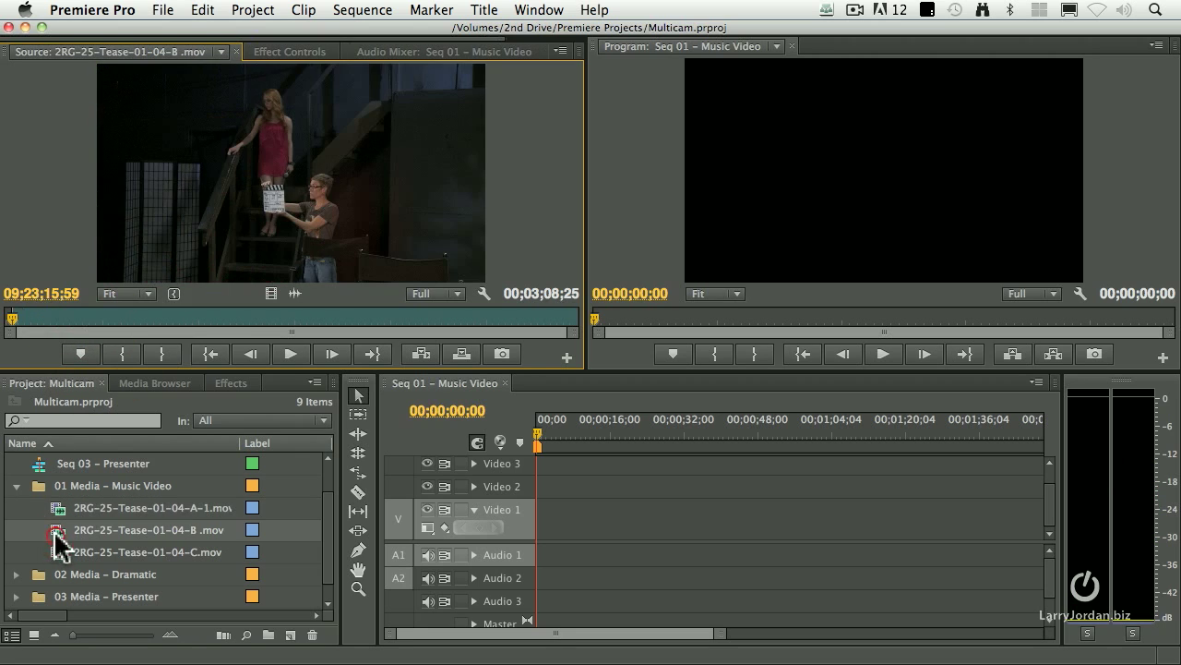
left_click(79, 319)
left_click(128, 319)
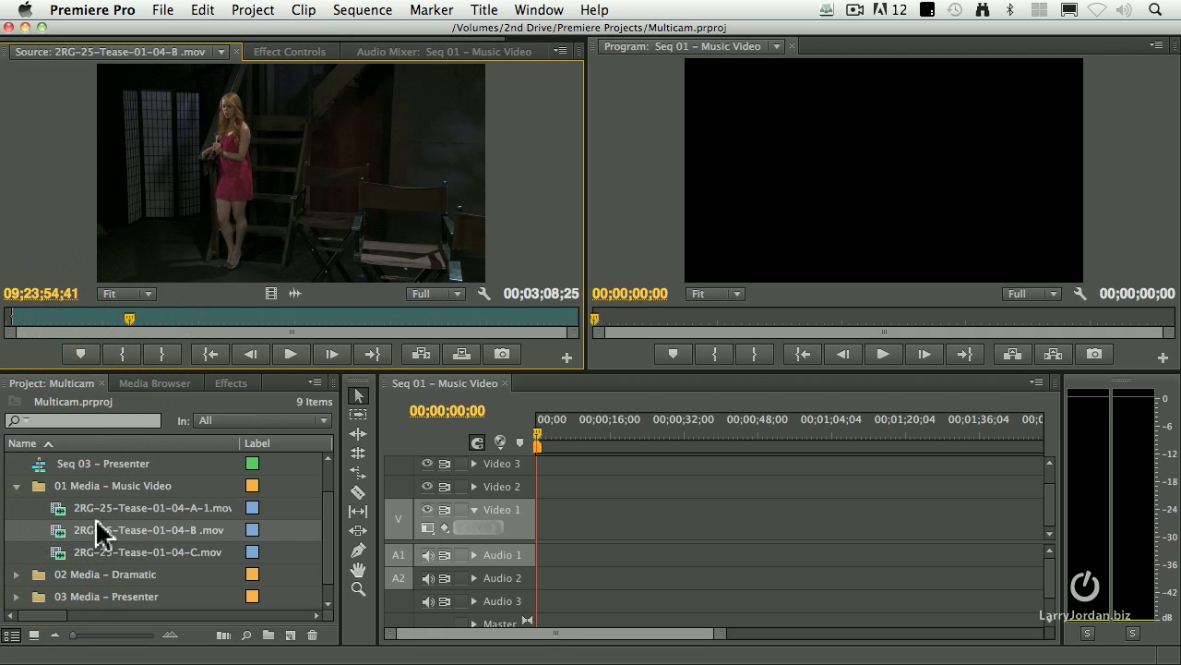
double_click(57, 551)
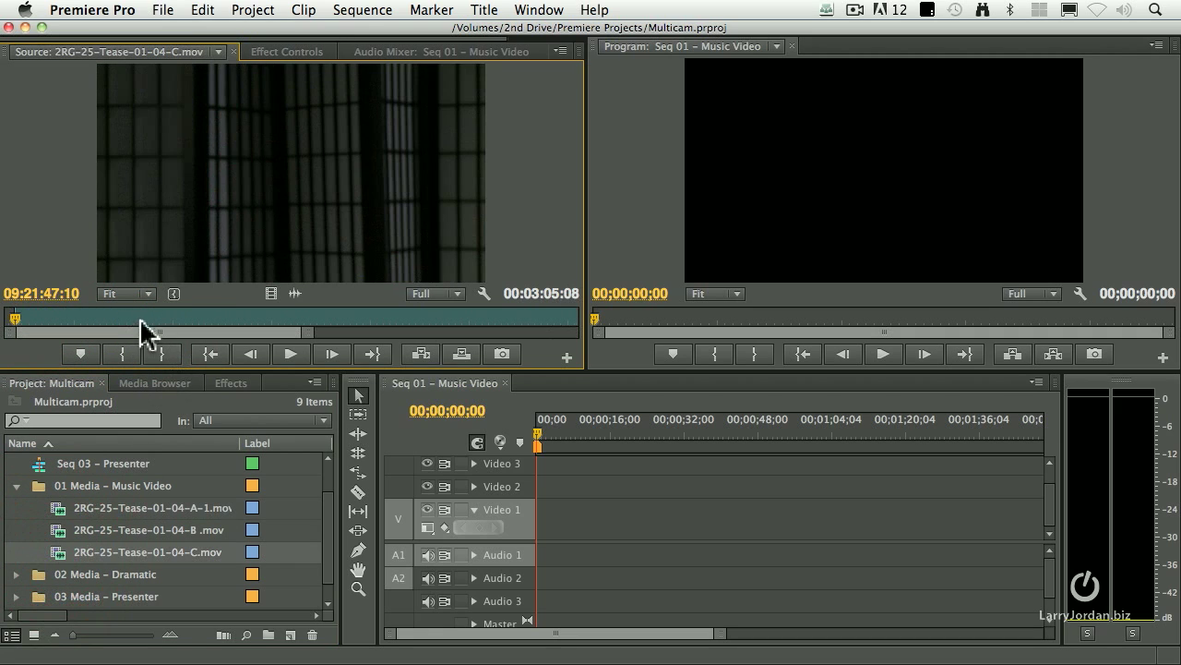
left_click_drag(206, 319, 227, 318)
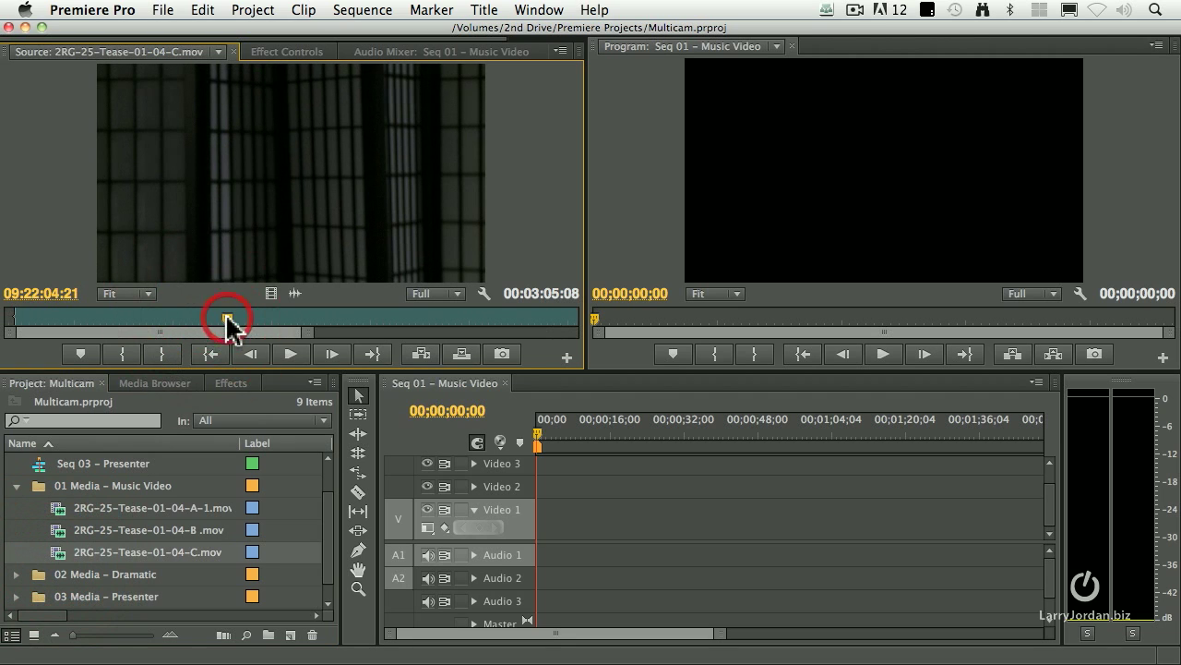
left_click_drag(327, 319, 412, 318)
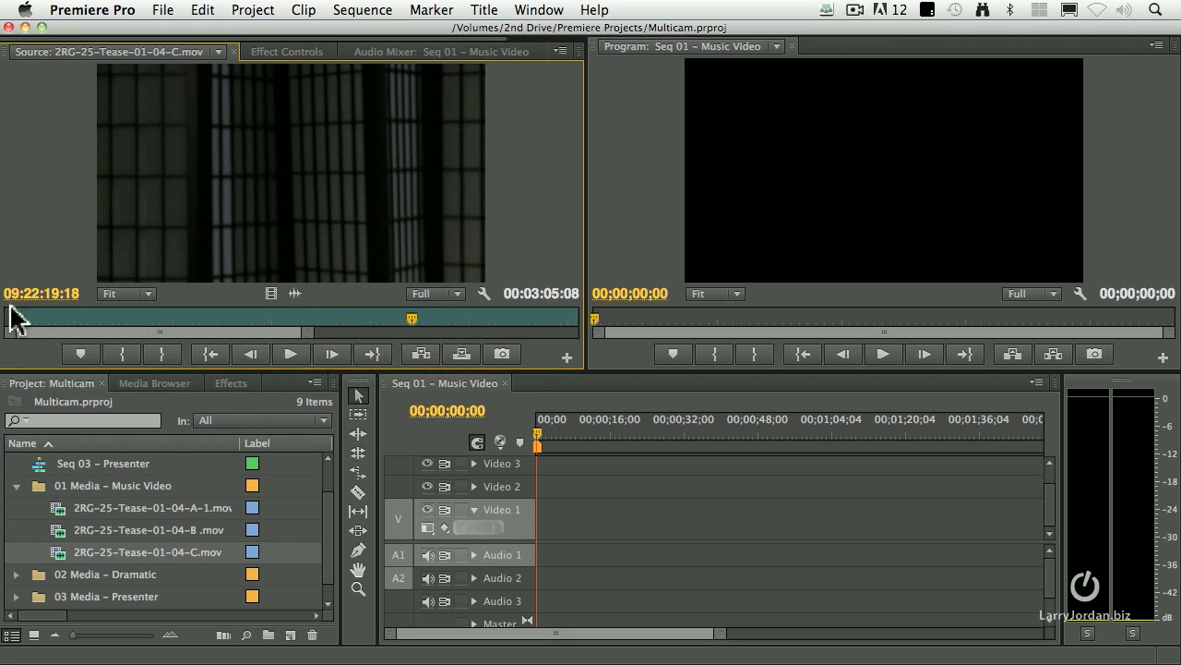
- Reopen the B and A-1 camera clips in the Source monitor to check their sync points
double_click(96, 537)
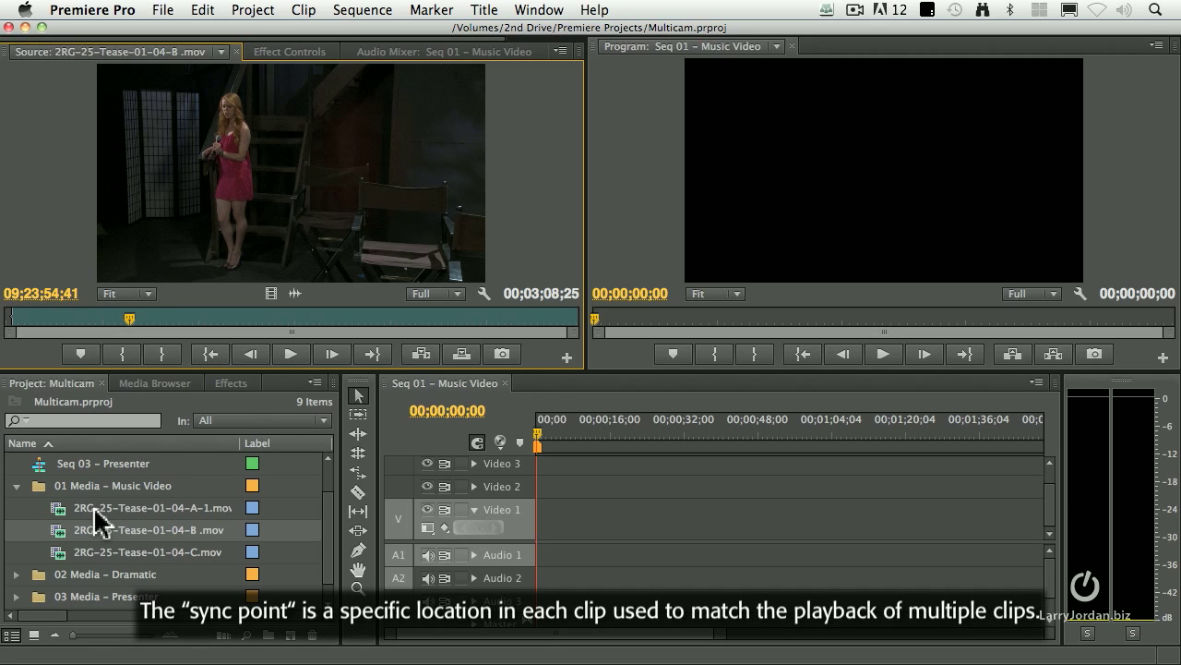
double_click(57, 508)
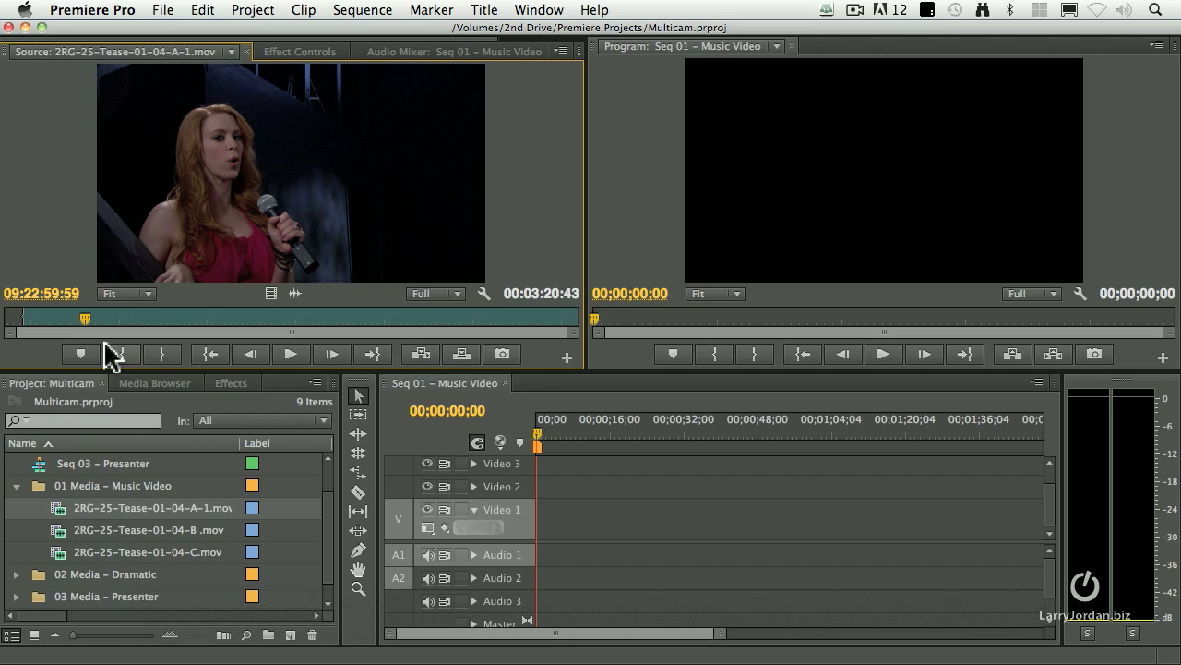
left_click(24, 329)
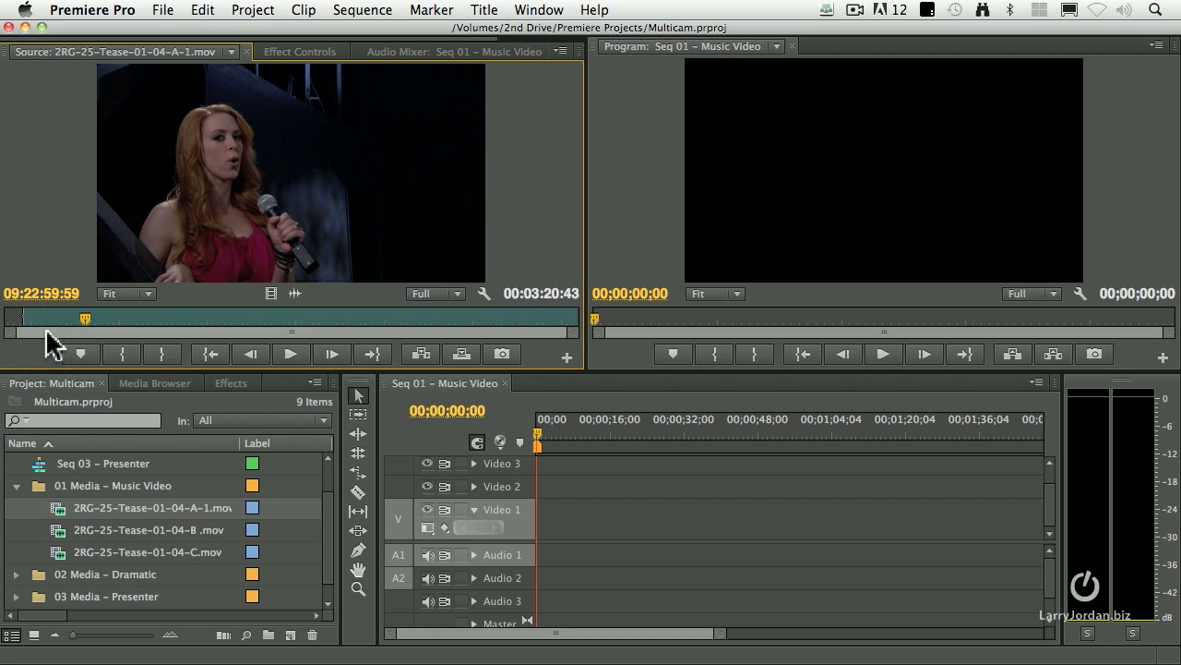
left_click(65, 554, "shift")
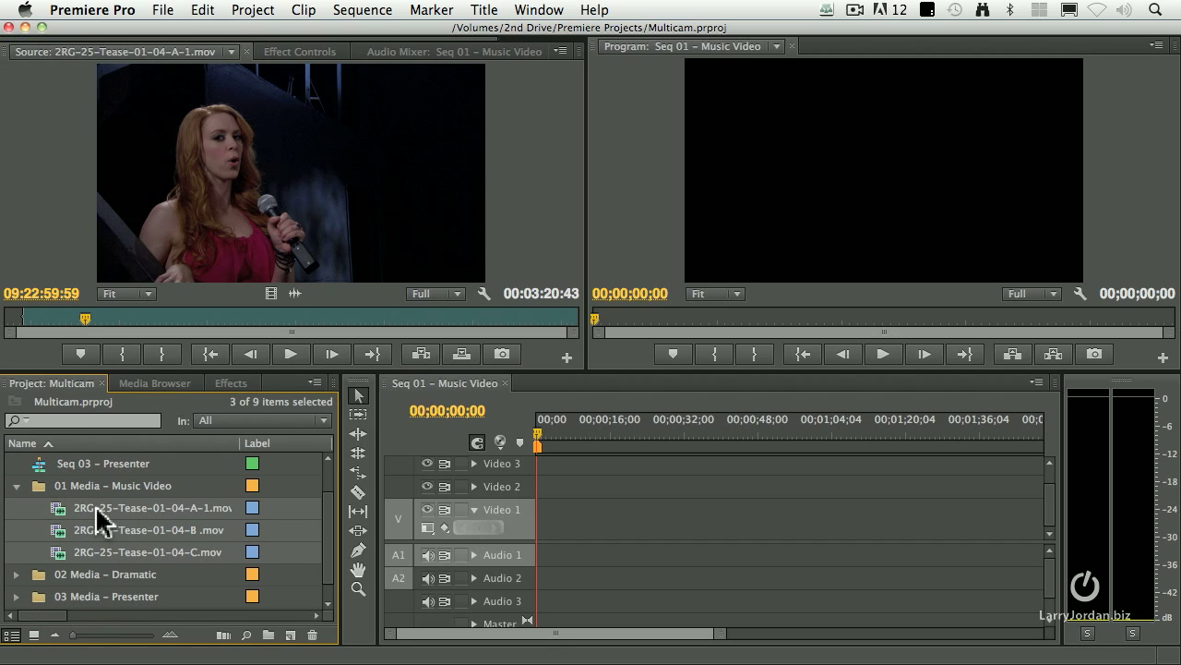
left_click(305, 11)
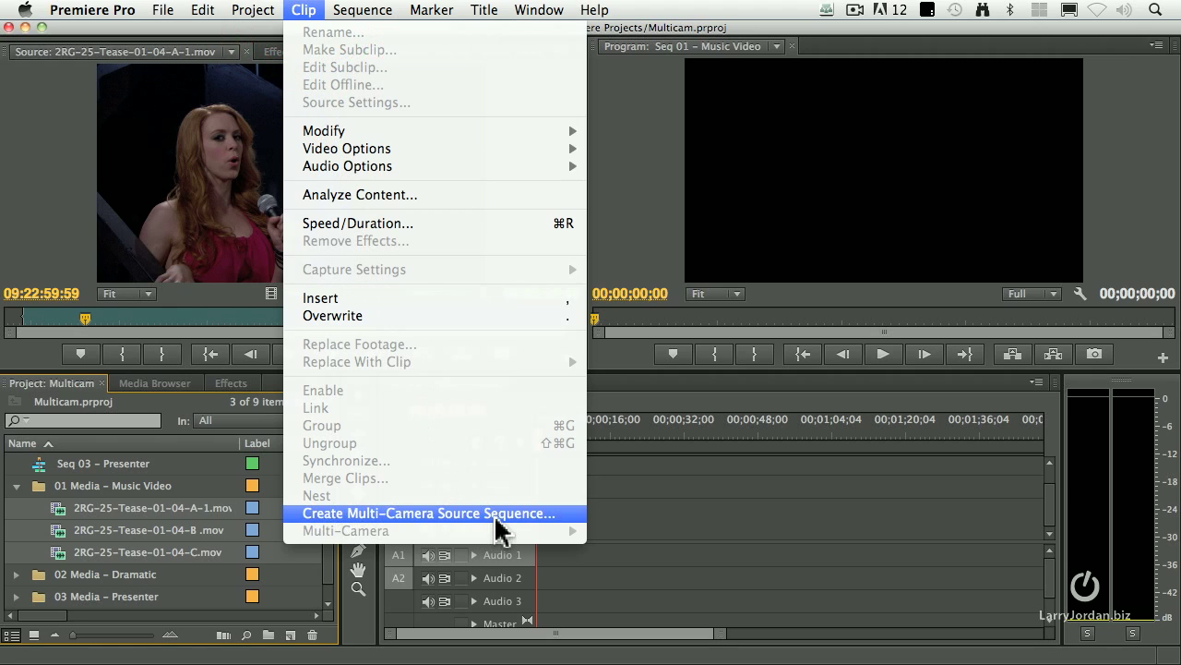
left_click(192, 533)
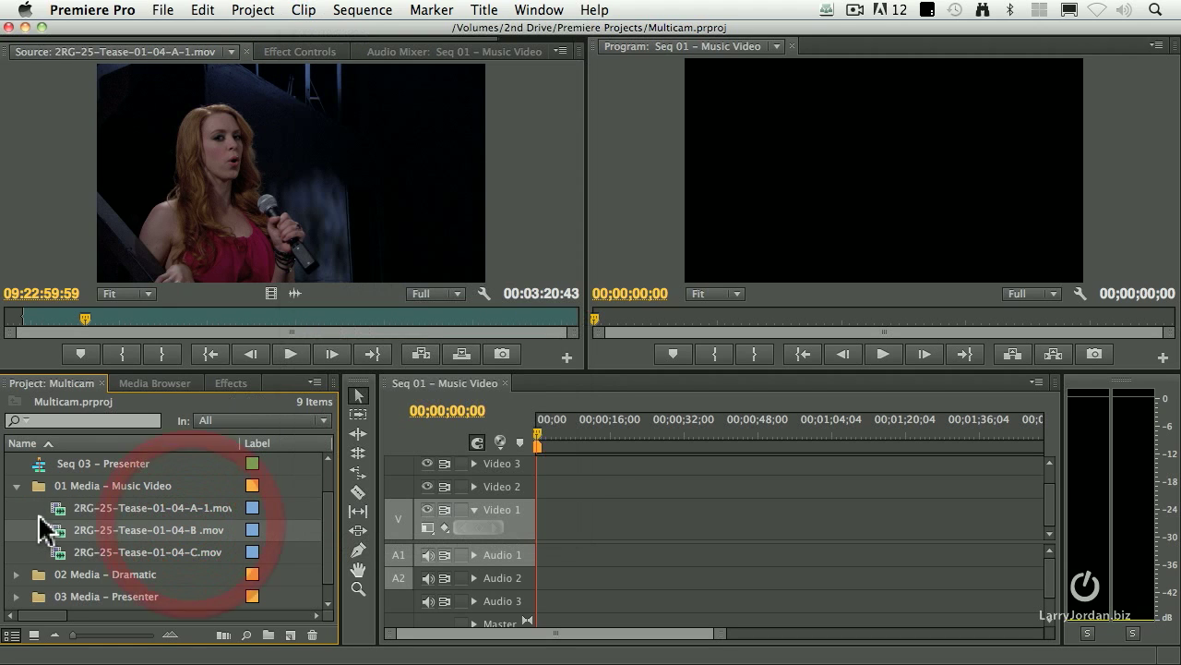
- Select the A-1, B and C music video clips together and open the Create Multi-Camera Source Sequence settings for them
left_click(40, 512)
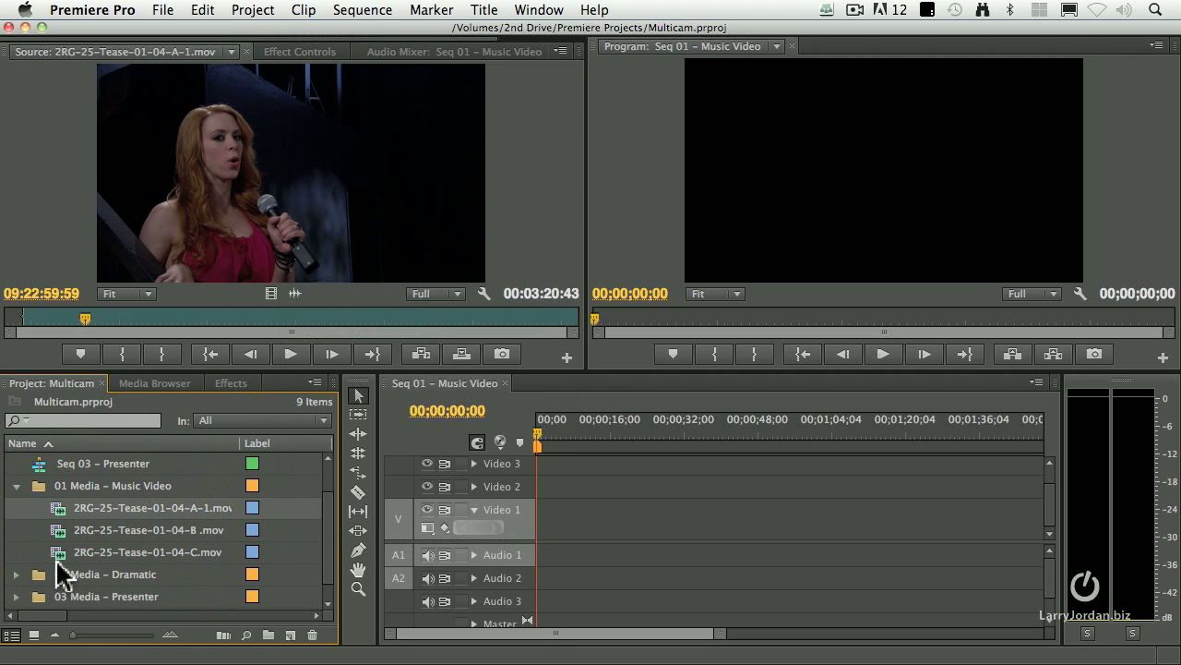
left_click(57, 557, "shift")
left_click(32, 507)
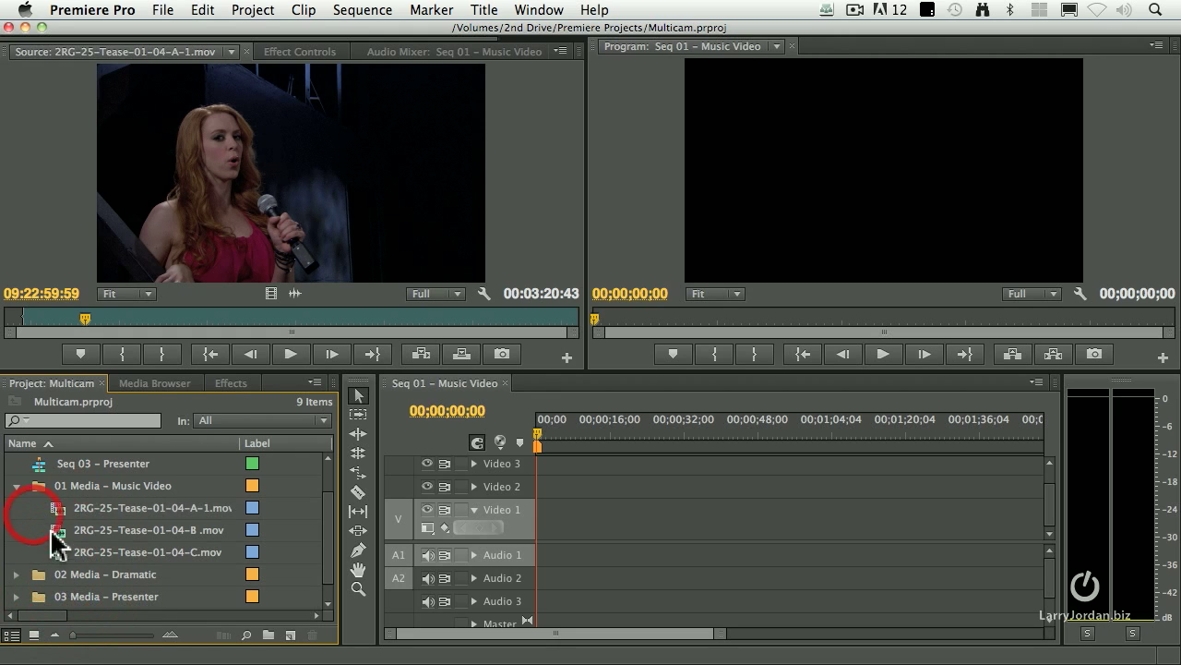
left_click(42, 508)
left_click(60, 553, "shift")
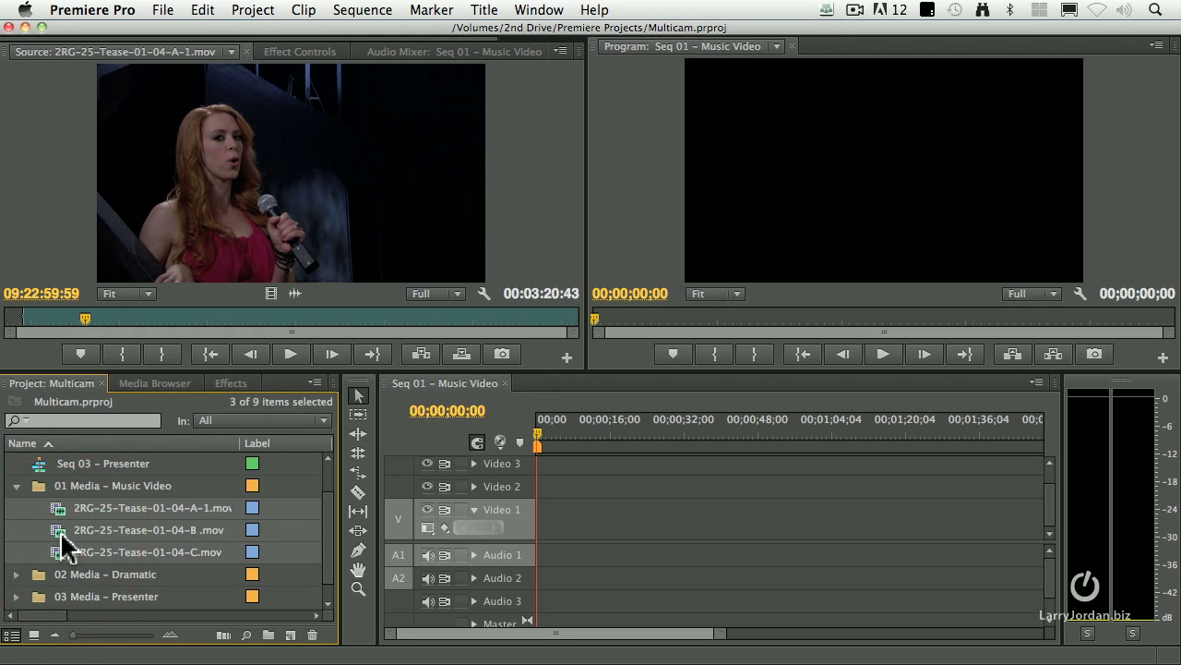
right_click(61, 550)
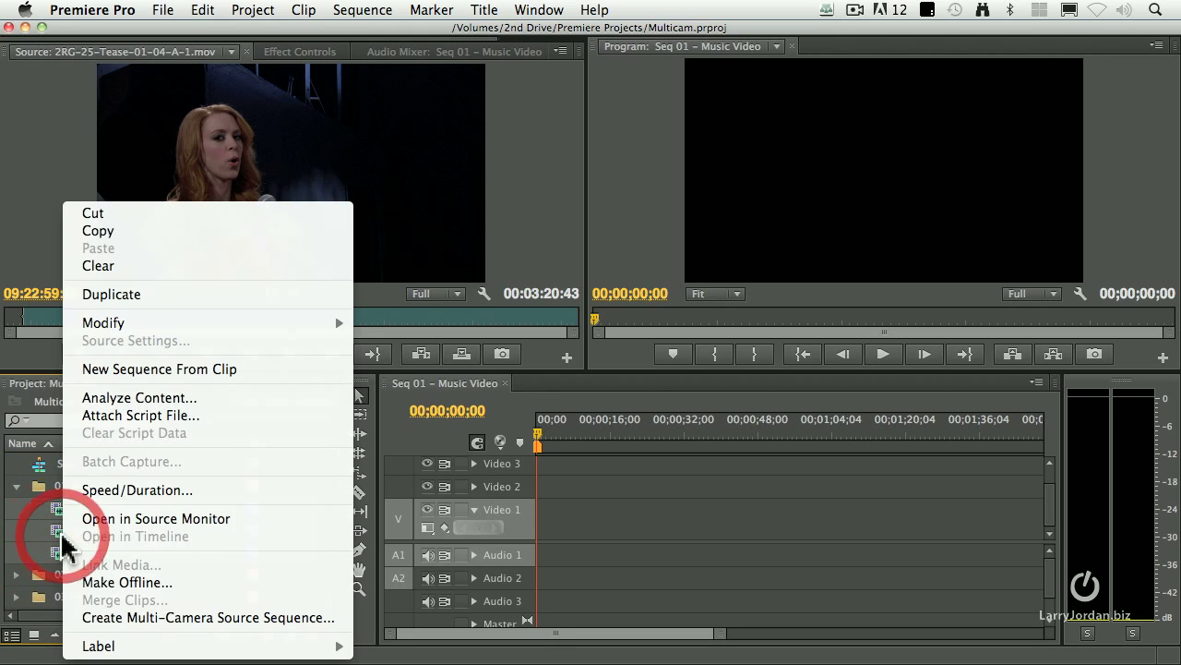
left_click(327, 619)
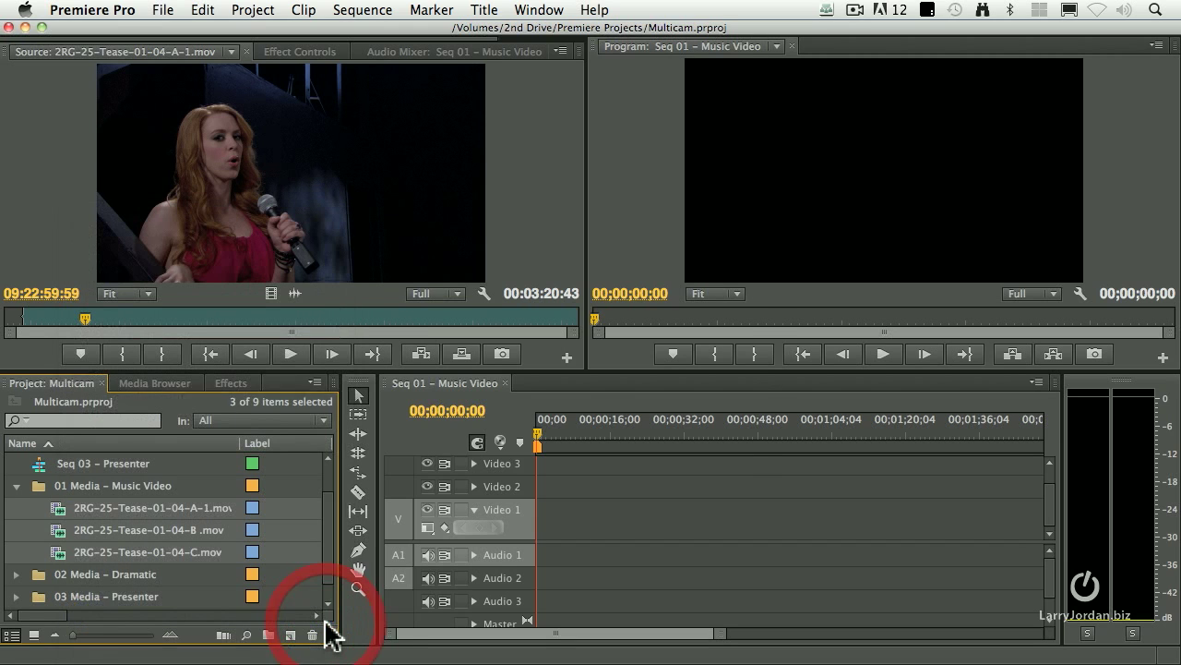
- Name the multi-camera source sequence Music Video Multicam and create it with In Points as the synchronize point
left_click_drag(519, 249, 515, 242)
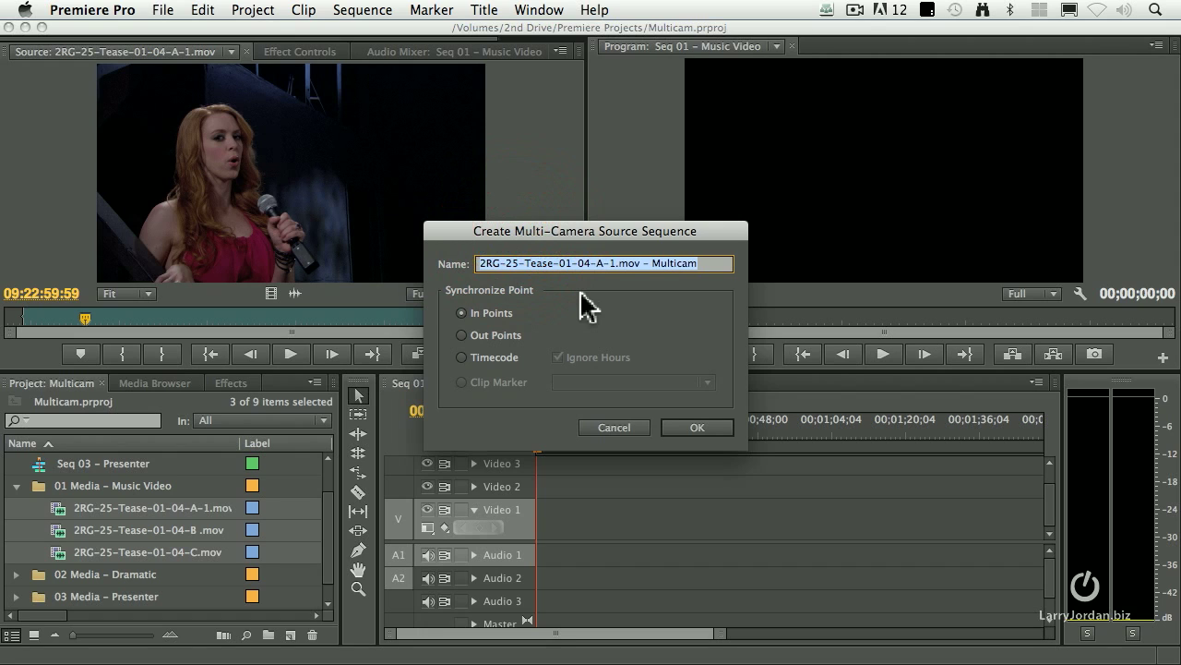
left_click(652, 263)
left_click_drag(651, 263, 398, 255)
type("Music Video")
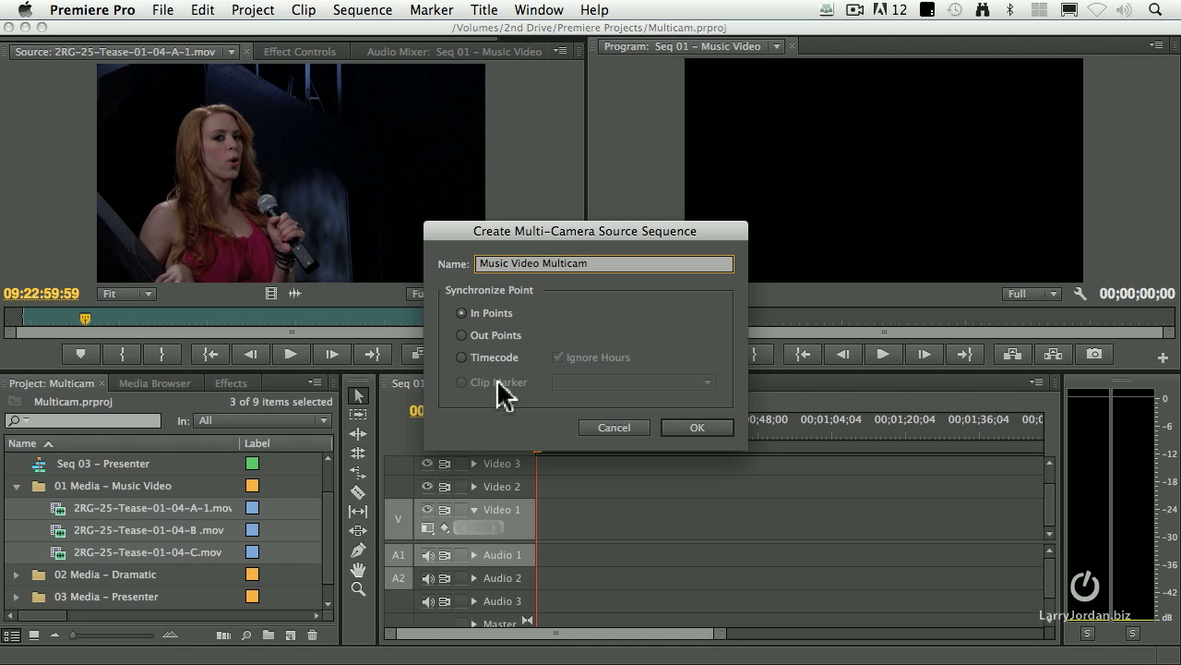
left_click(543, 264)
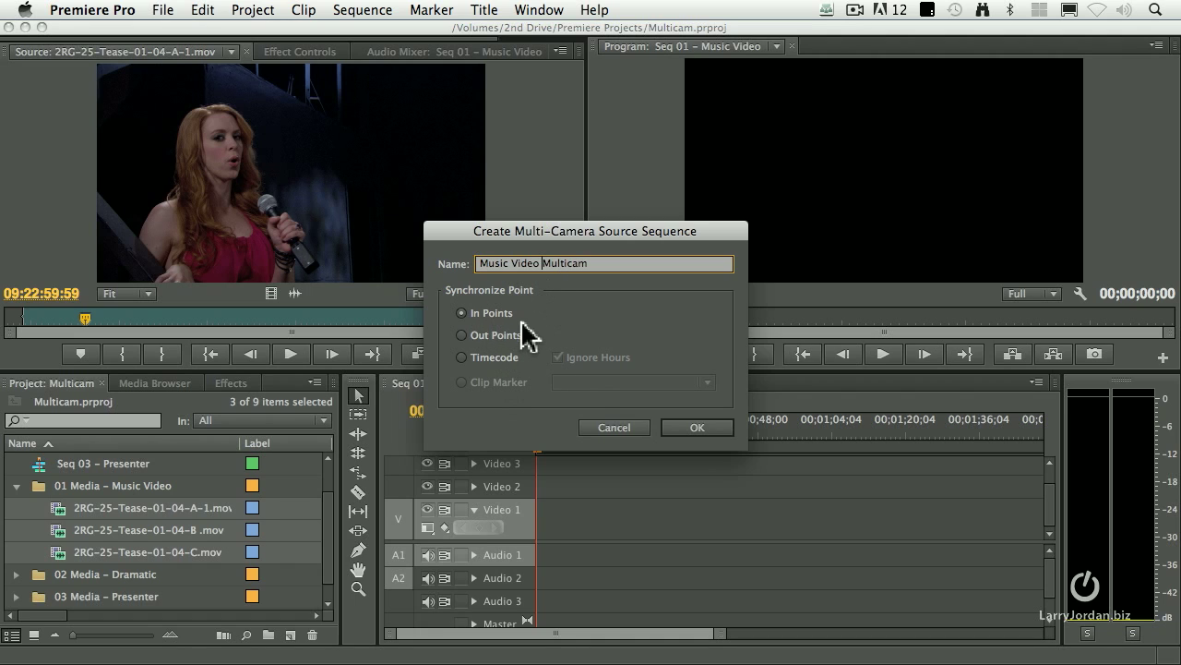
left_click(696, 427)
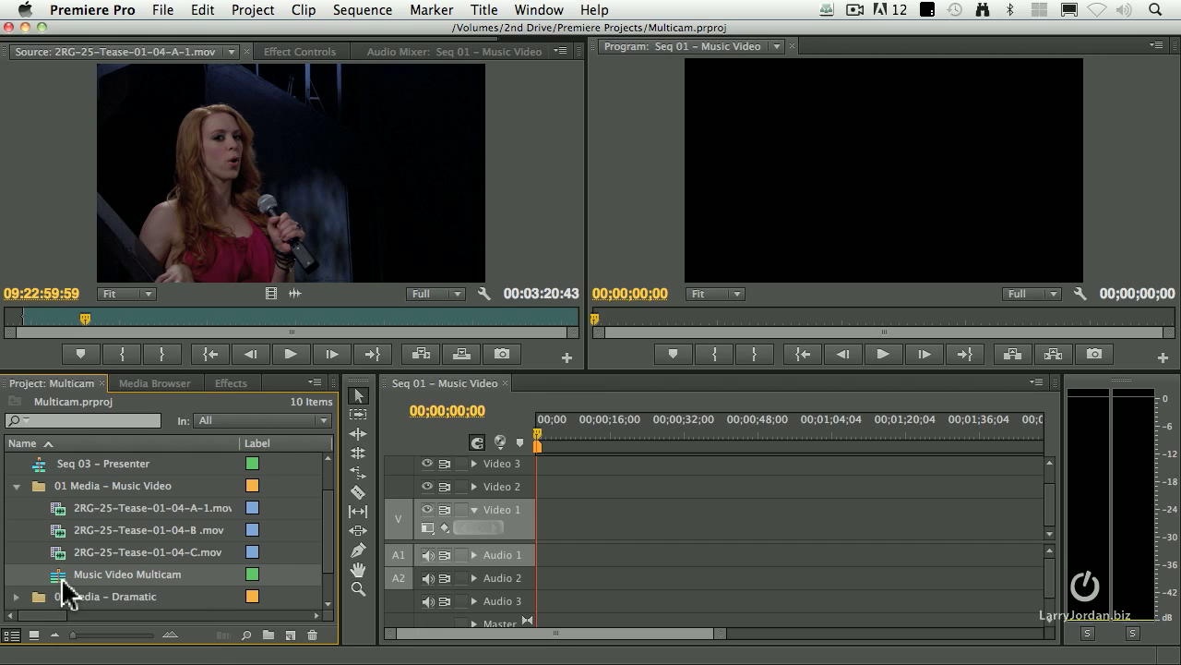
- Examine the Music Video Multicam sequence's icon in the 01 Media - Music Video bin using icon view, and return the project to list view
mouse_move(61, 577)
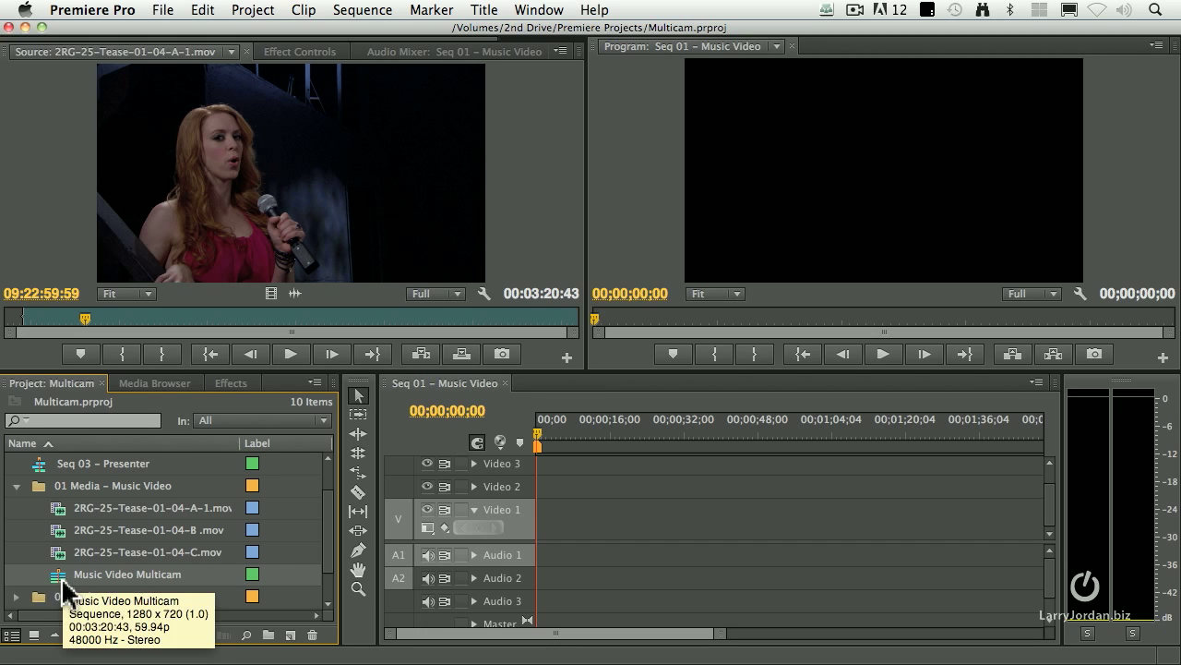
left_click(34, 635)
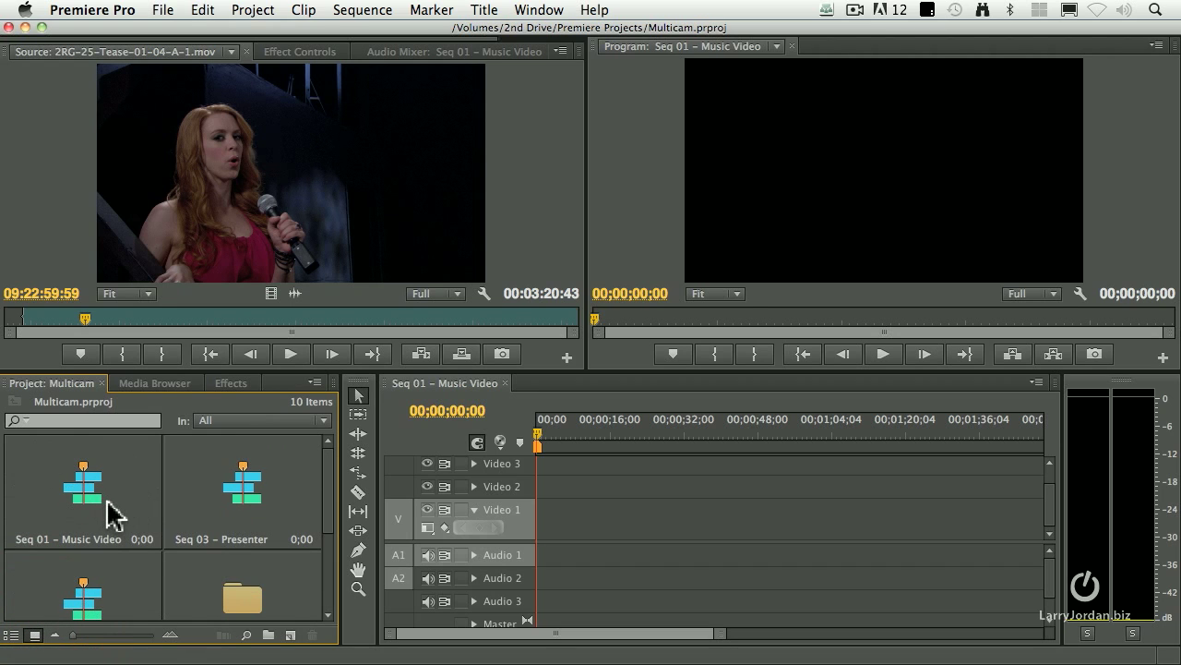
scroll(111, 513, "down", 3)
scroll(111, 512, "up", 2)
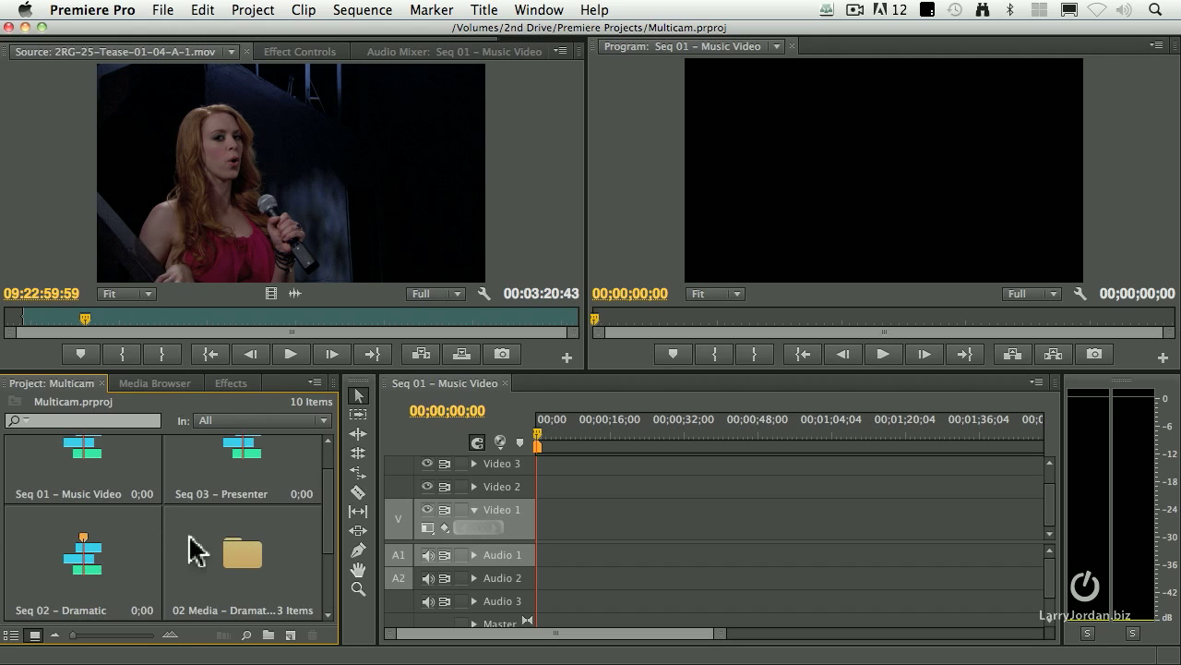
scroll(184, 545, "down", 1)
left_click(81, 567)
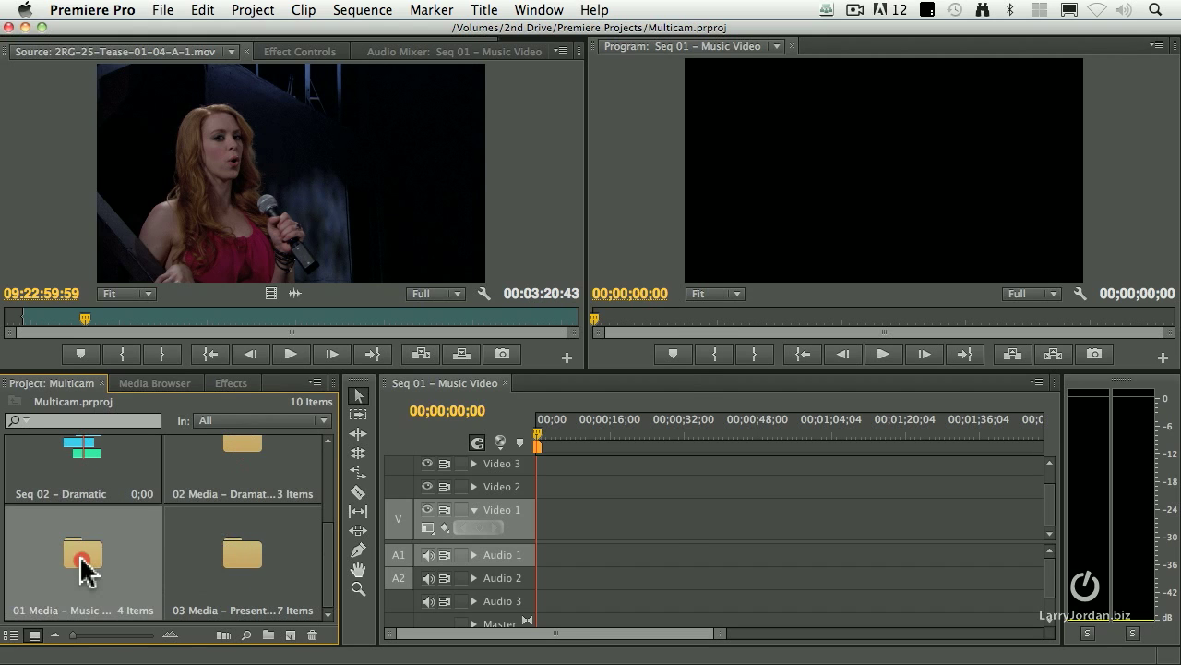
double_click(82, 568)
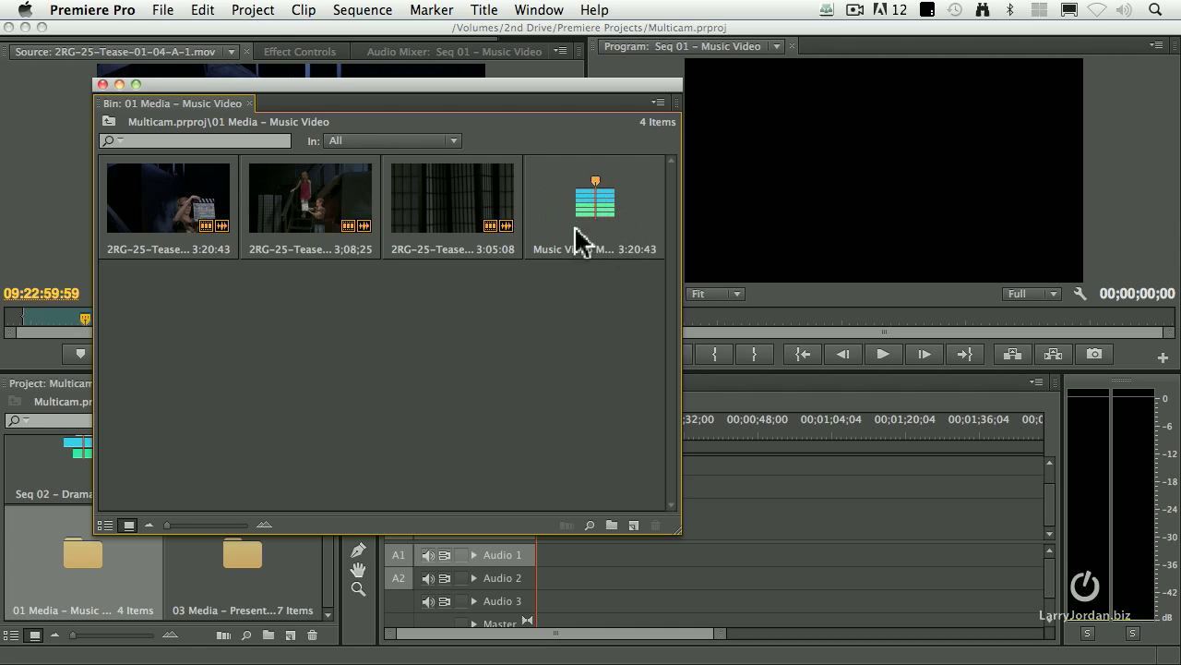
mouse_move(595, 238)
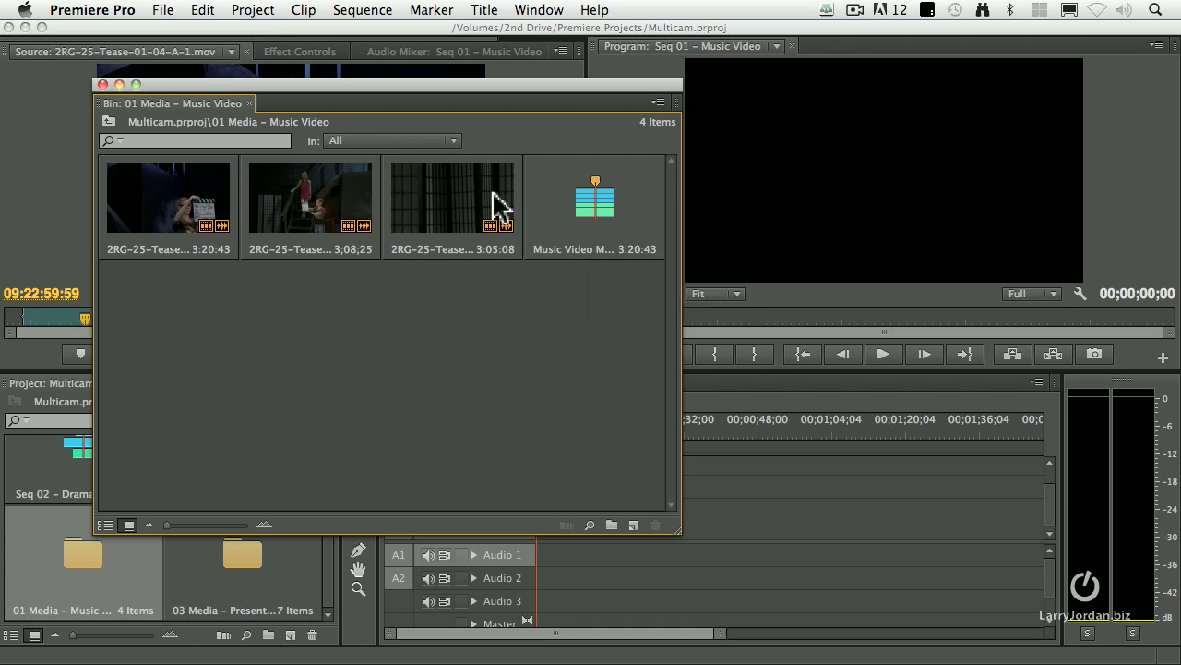
left_click(102, 84)
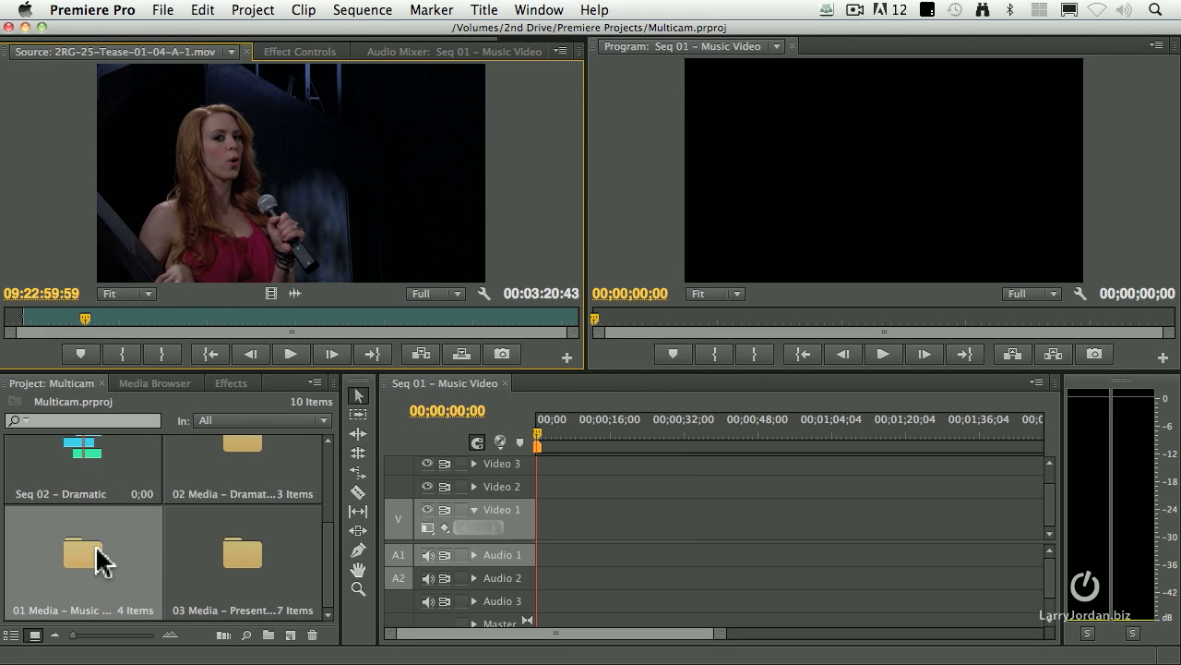
left_click(12, 635)
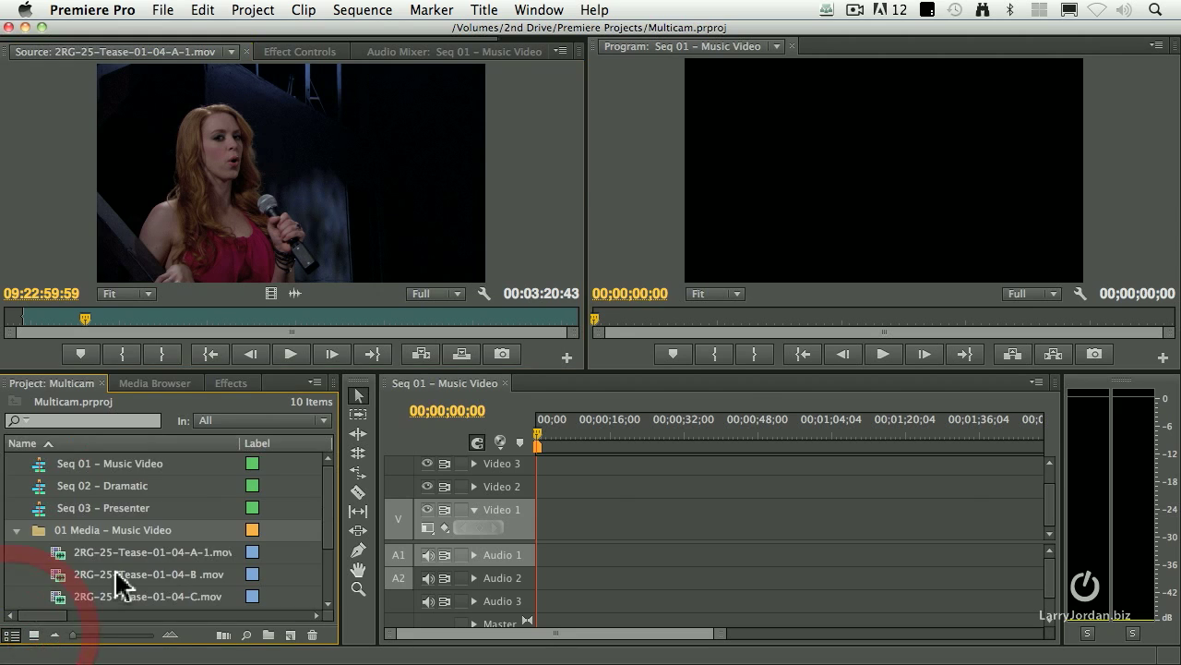